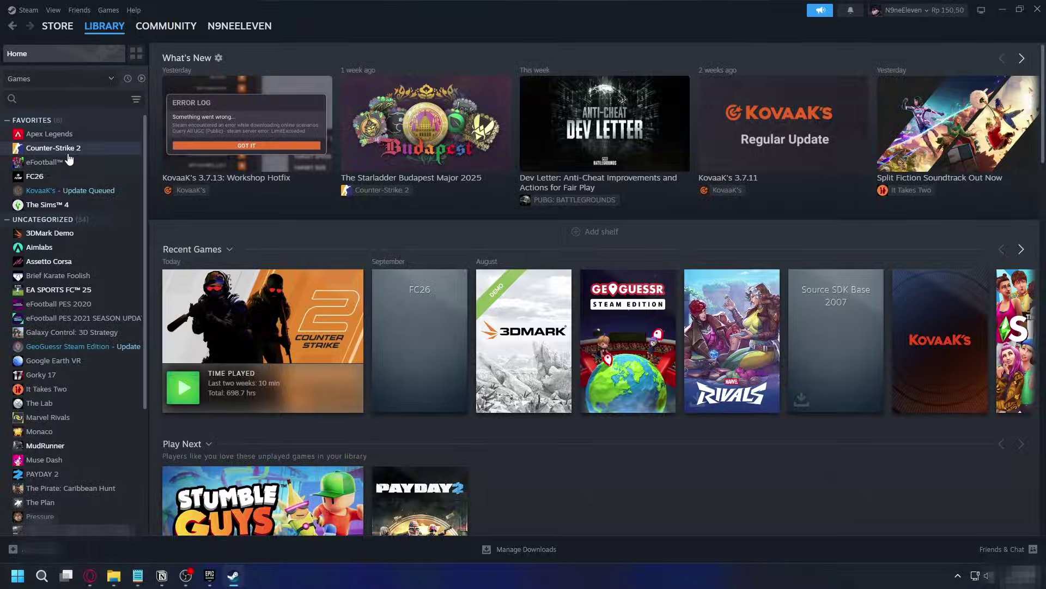
# - Verify integrity of Counter-Strike 2's game files from its Installed Files properties
pyautogui.rightClick(71, 152)
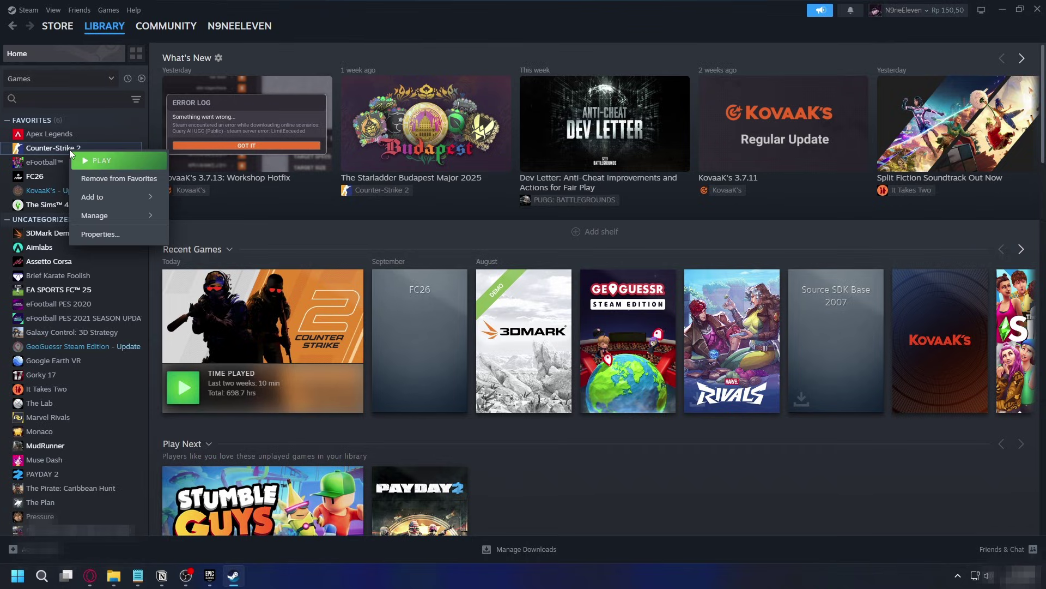
pyautogui.click(112, 236)
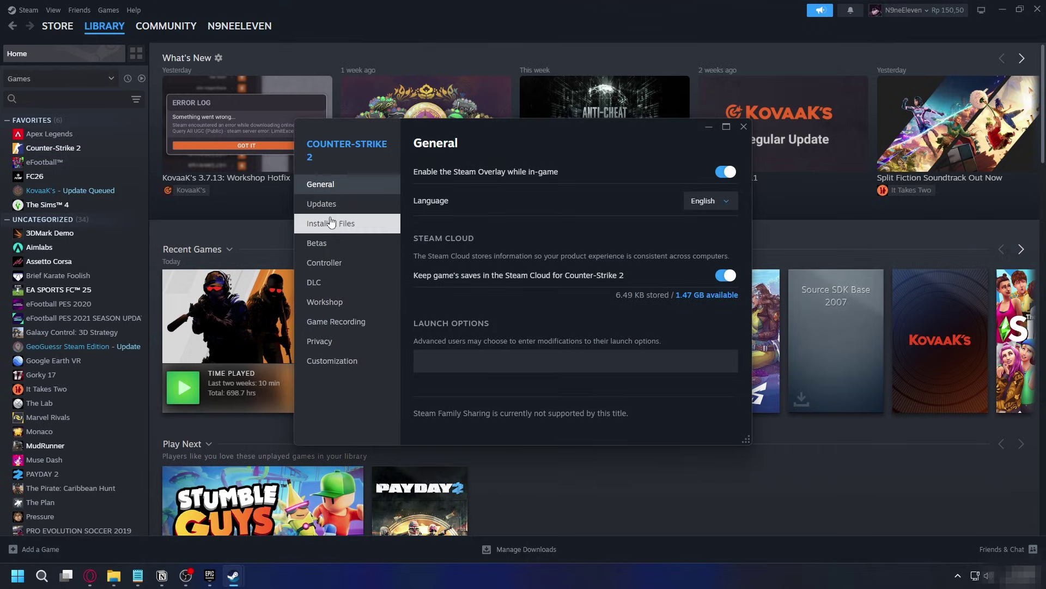
pyautogui.click(331, 226)
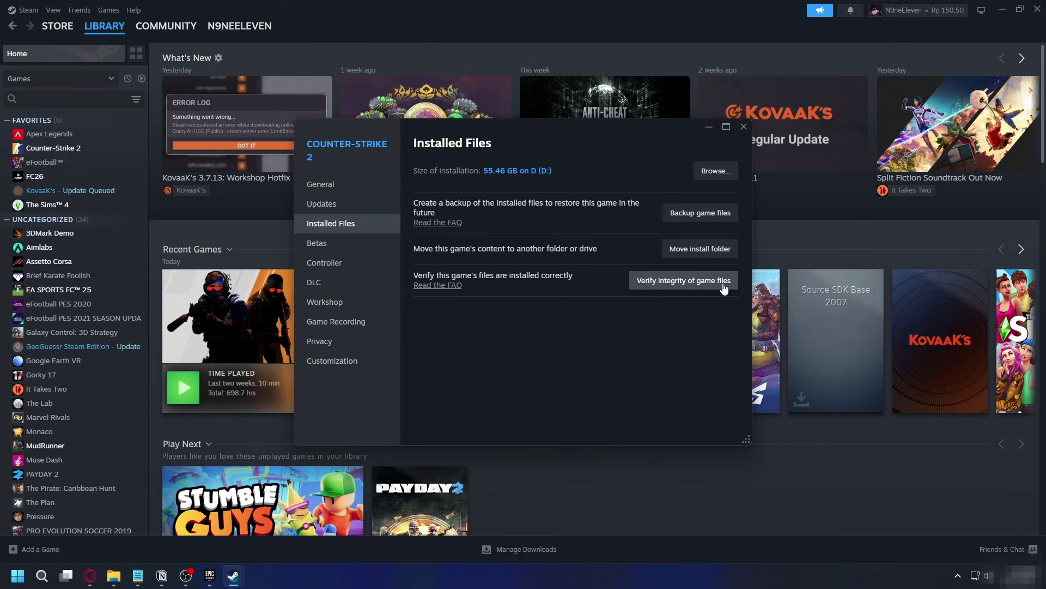
pyautogui.click(700, 286)
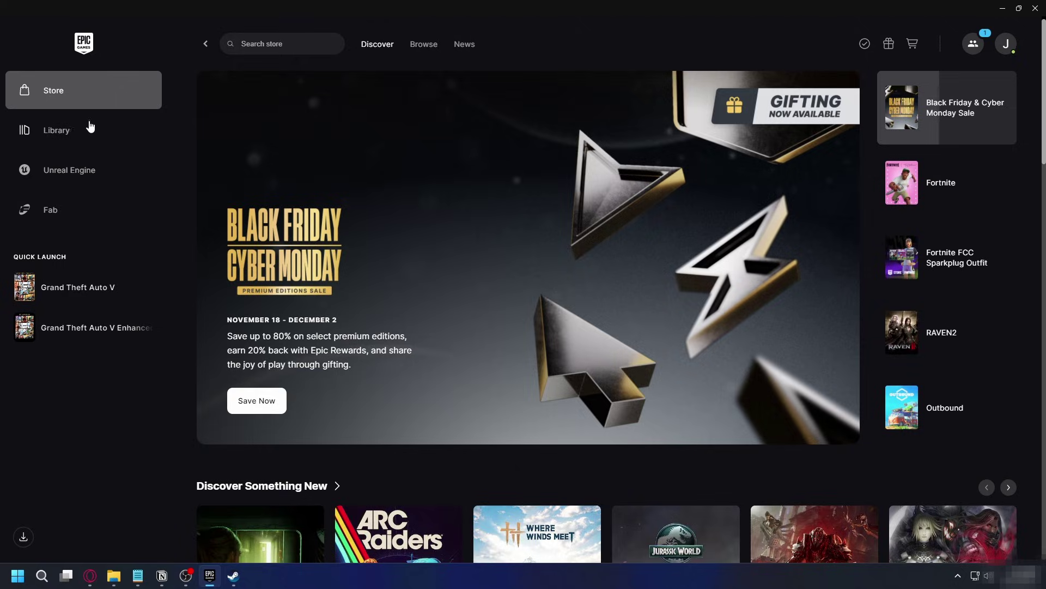
# - Open the Manage settings for Grand Theft Auto V from the Epic Games library
pyautogui.click(87, 129)
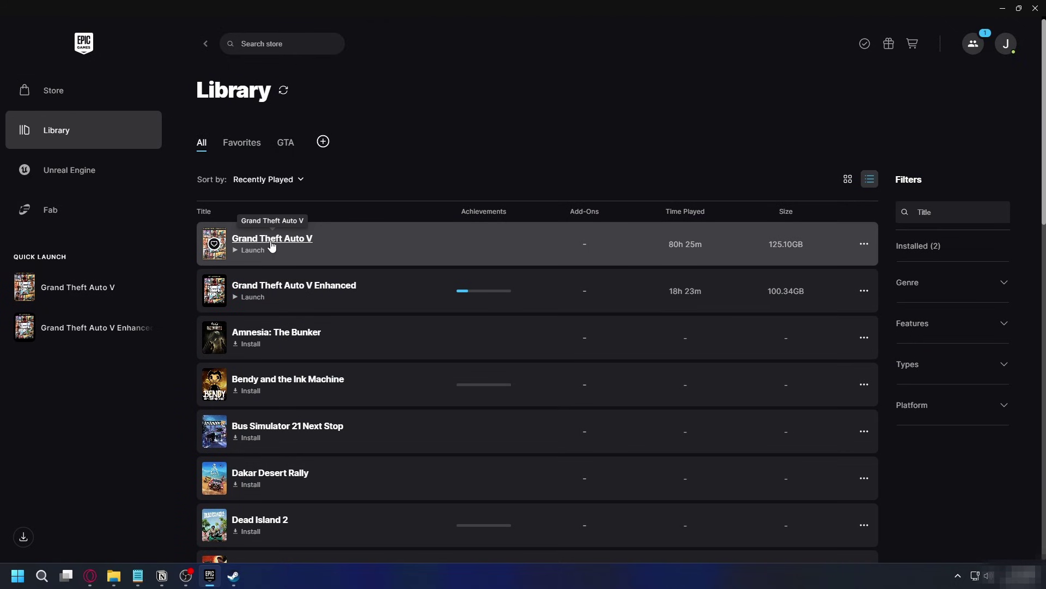
pyautogui.click(864, 243)
pyautogui.moveTo(897, 319)
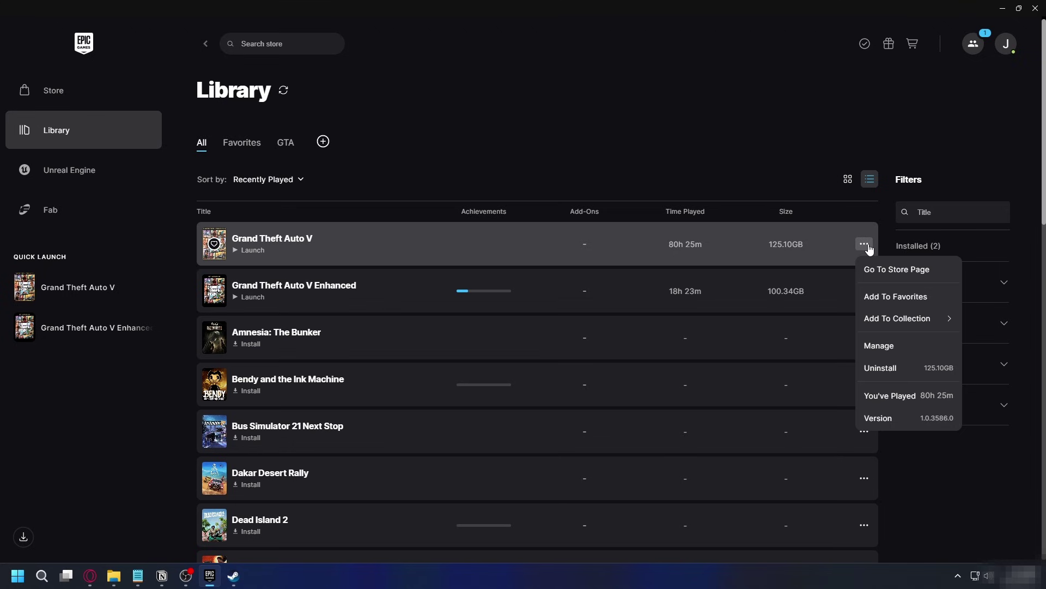
pyautogui.click(901, 345)
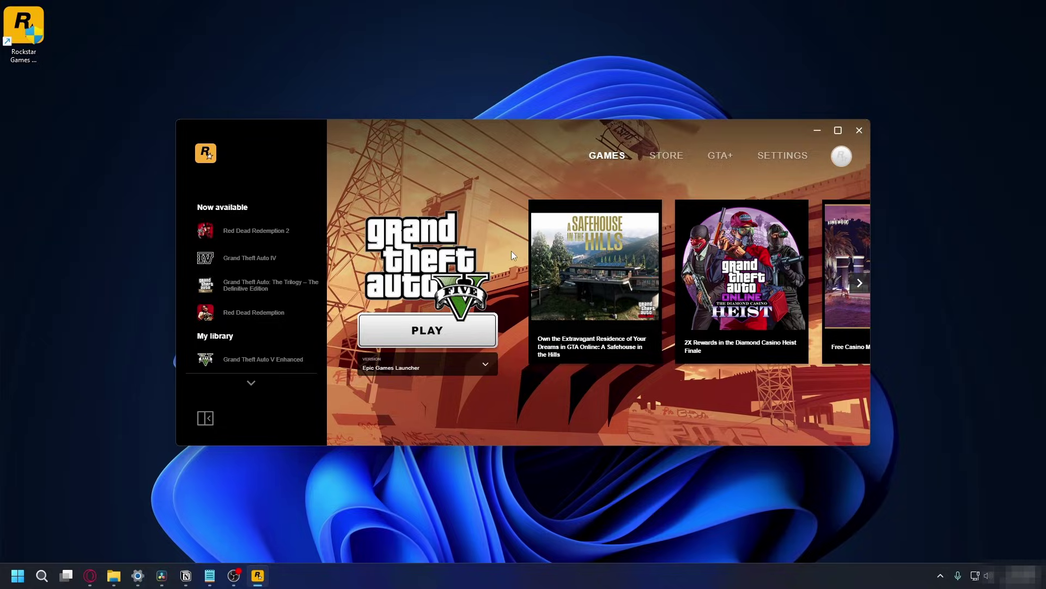
# - Toggle the BattlEye anti-cheat checkbox in Rockstar Games Launcher's General settings
pyautogui.click(773, 158)
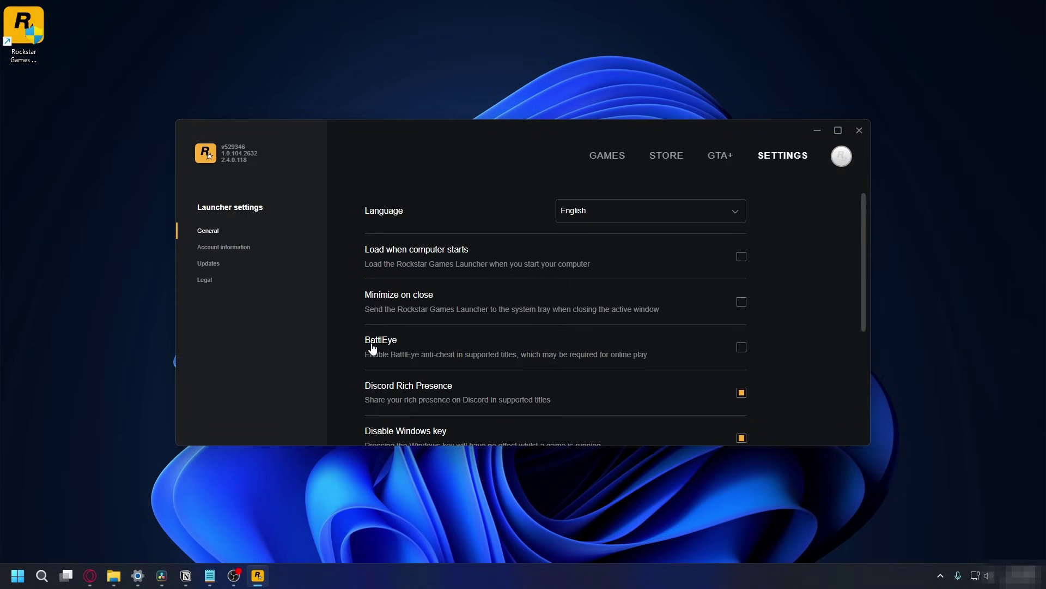
pyautogui.click(742, 349)
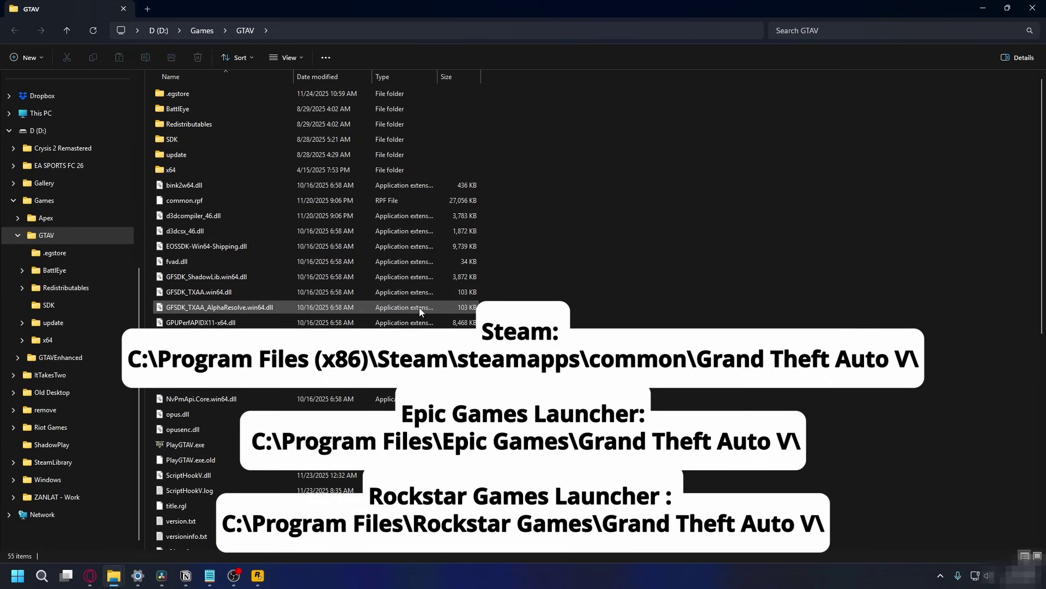
# - Bring up the Compatibility tab of GTA5.exe's Properties
pyautogui.click(176, 338)
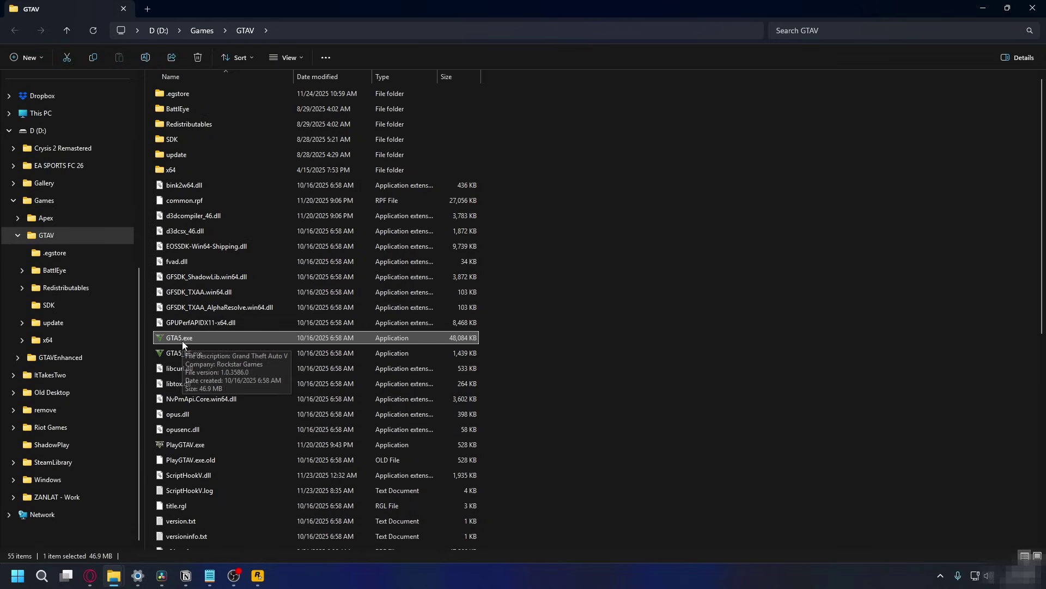
pyautogui.rightClick(202, 338)
pyautogui.click(264, 296)
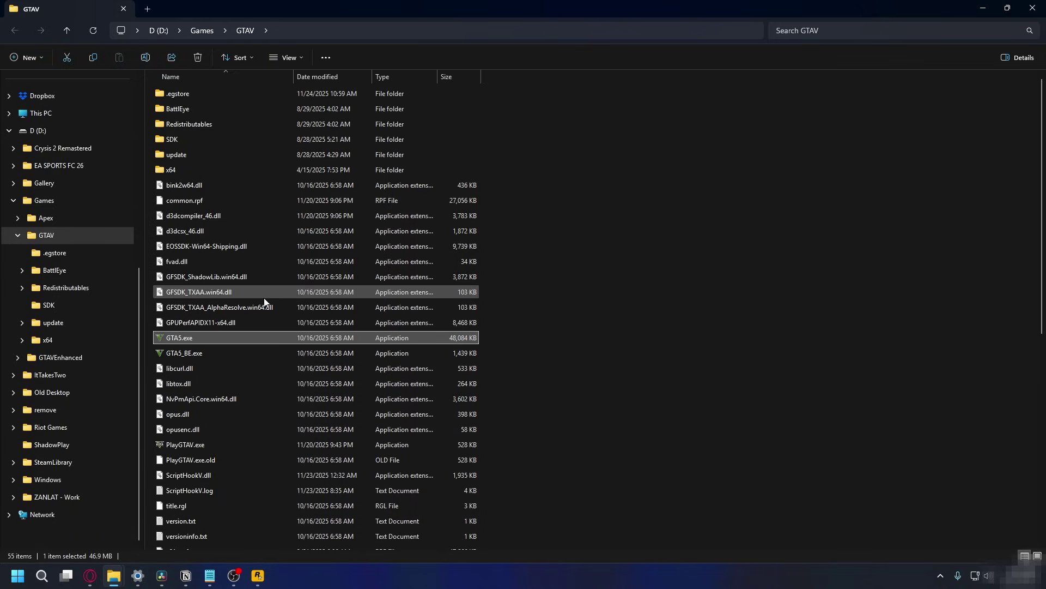
pyautogui.click(406, 225)
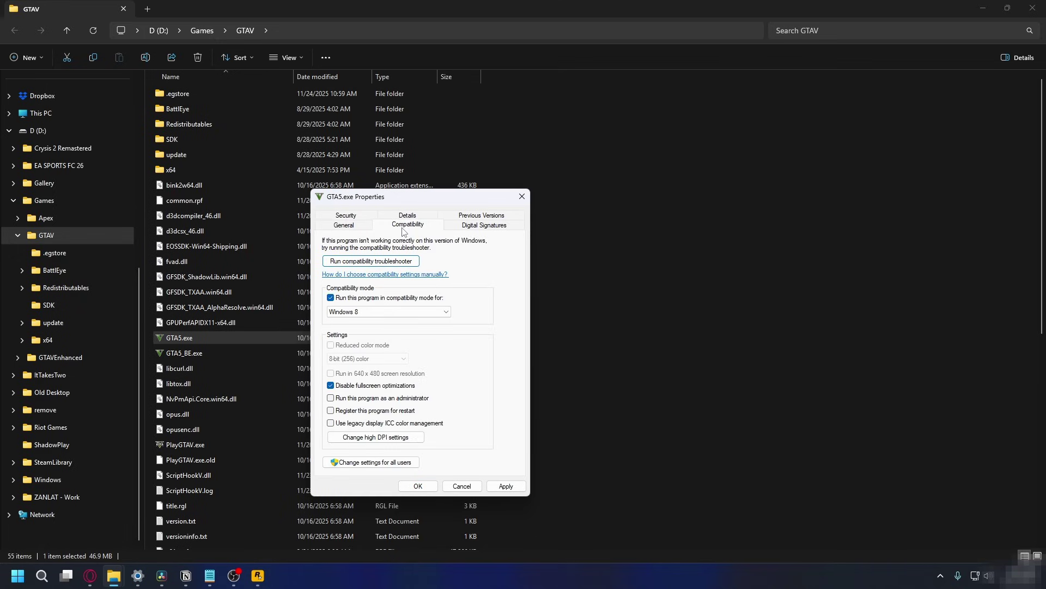
# - Turn off GTA5.exe's compatibility mode and bring up the Windows power options
pyautogui.click(331, 299)
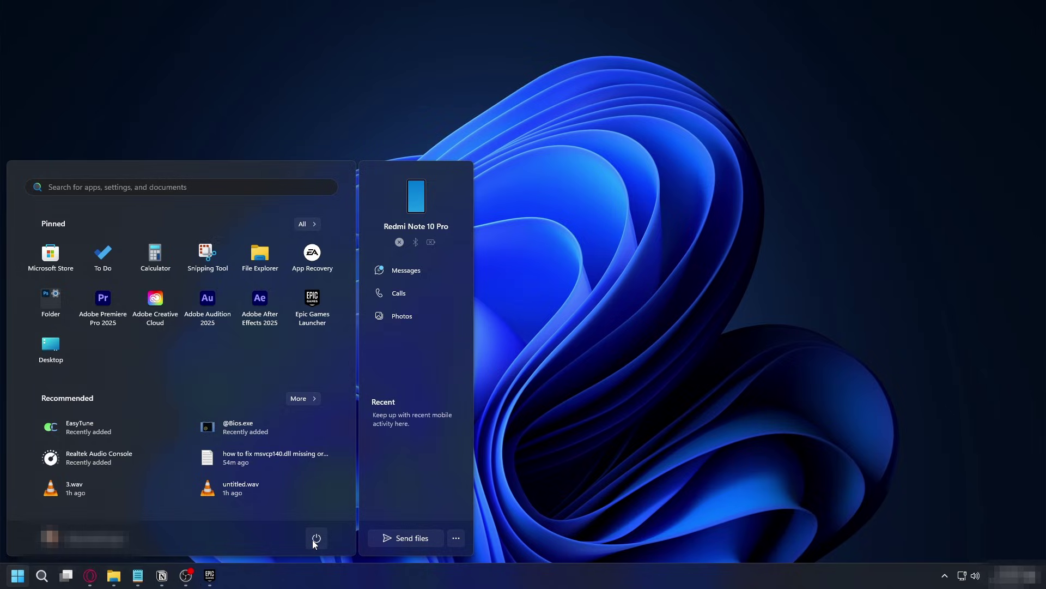
pyautogui.click(314, 539)
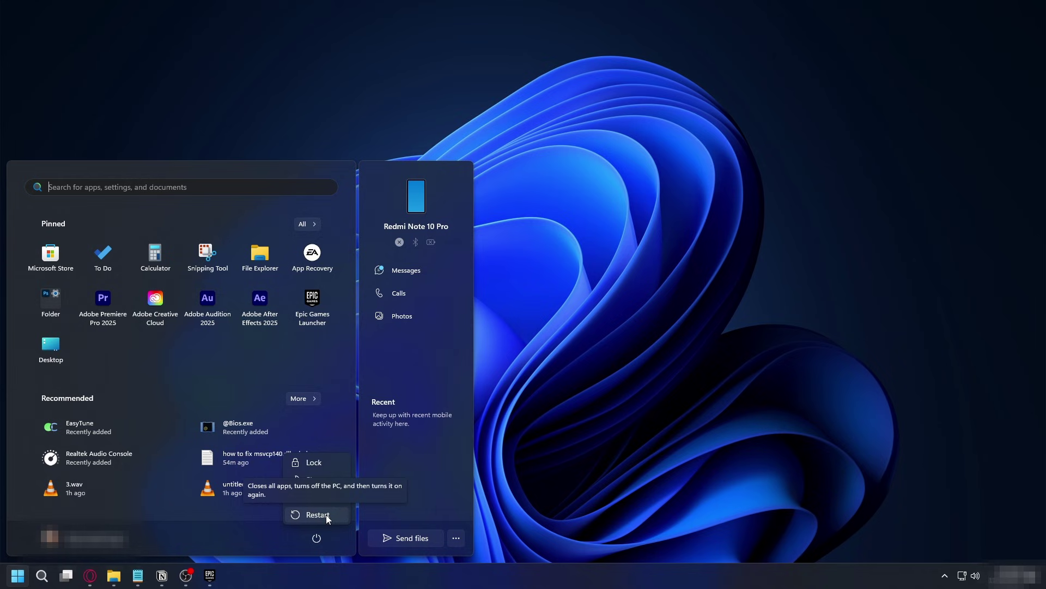